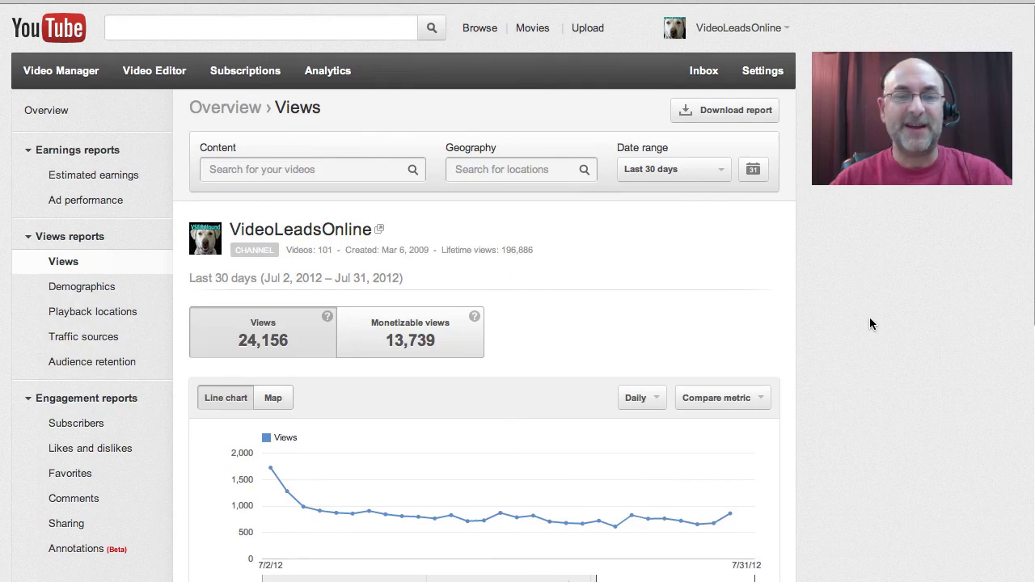
scroll(870, 324, "down", 2)
scroll(870, 324, "down", 8)
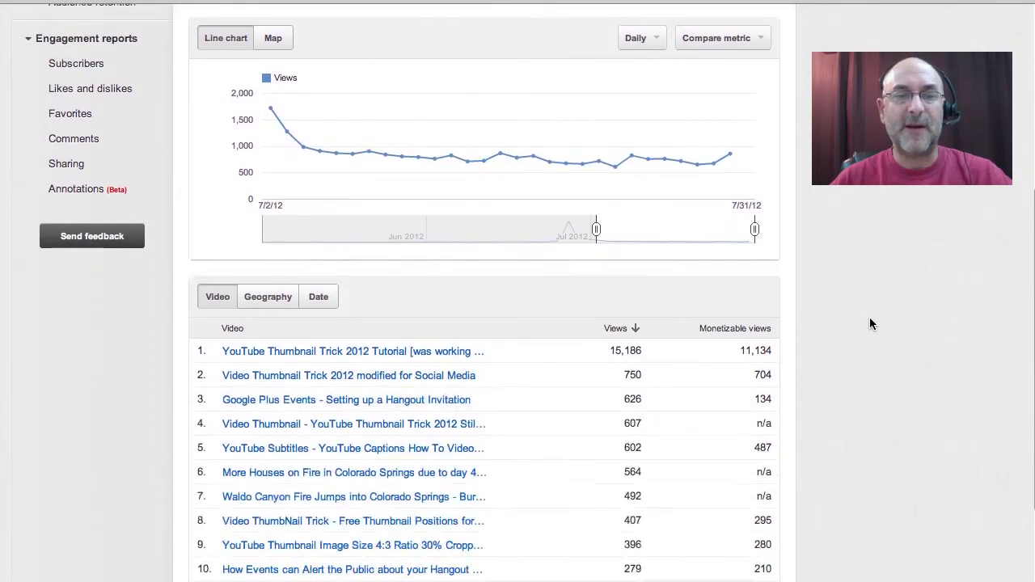
scroll(869, 323, "down", 2)
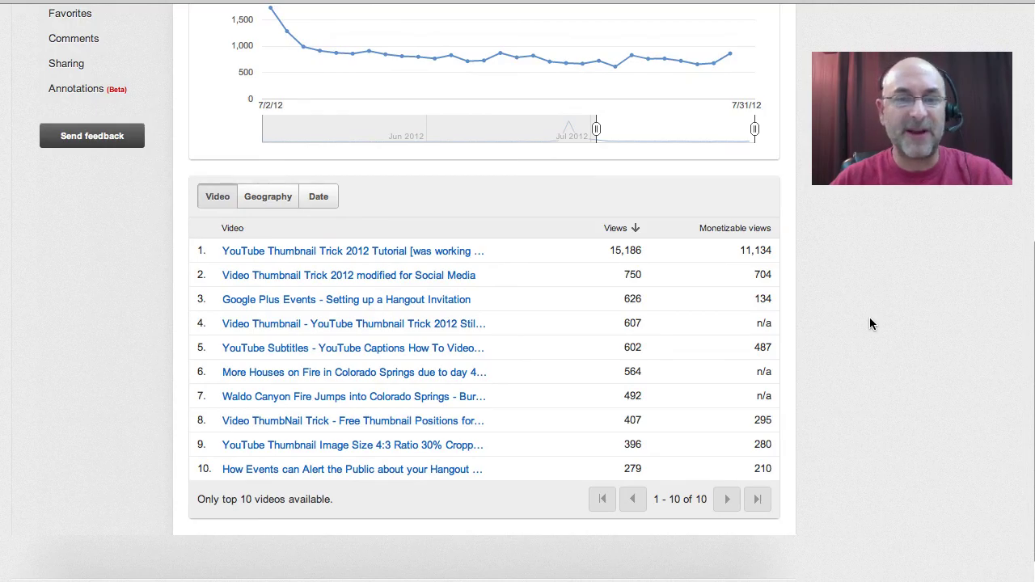
mouse_move(273, 330)
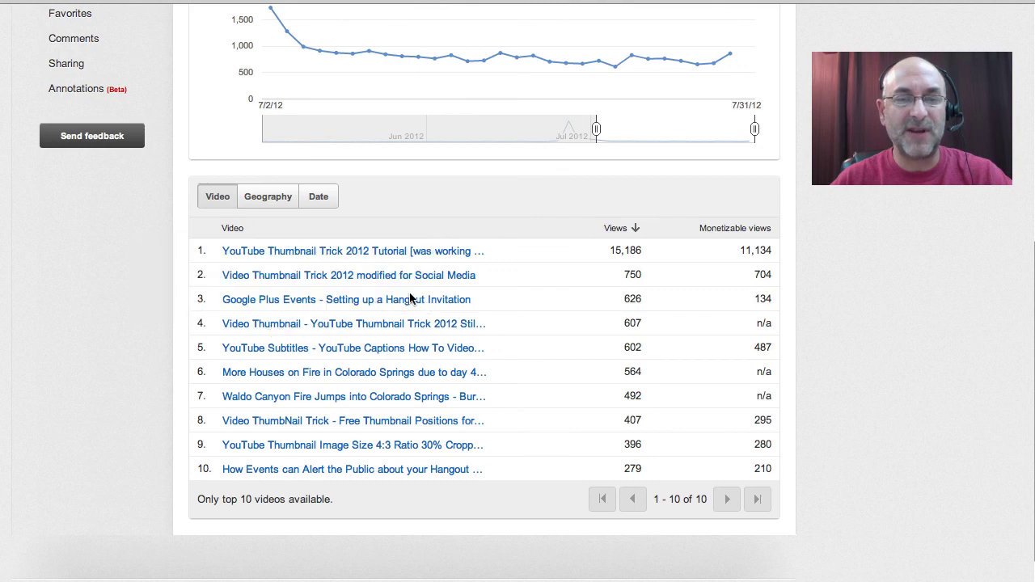
mouse_move(344, 256)
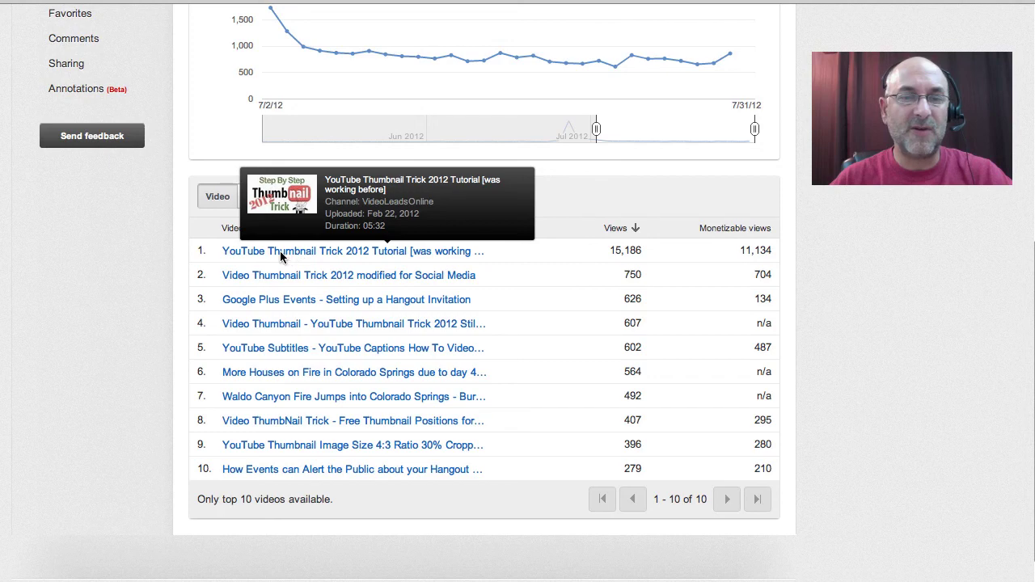
Filter the Views report to 'YouTube Thumbnail Trick 2012 Tutorial' and review its daily chart and geography list.
left_click(393, 250)
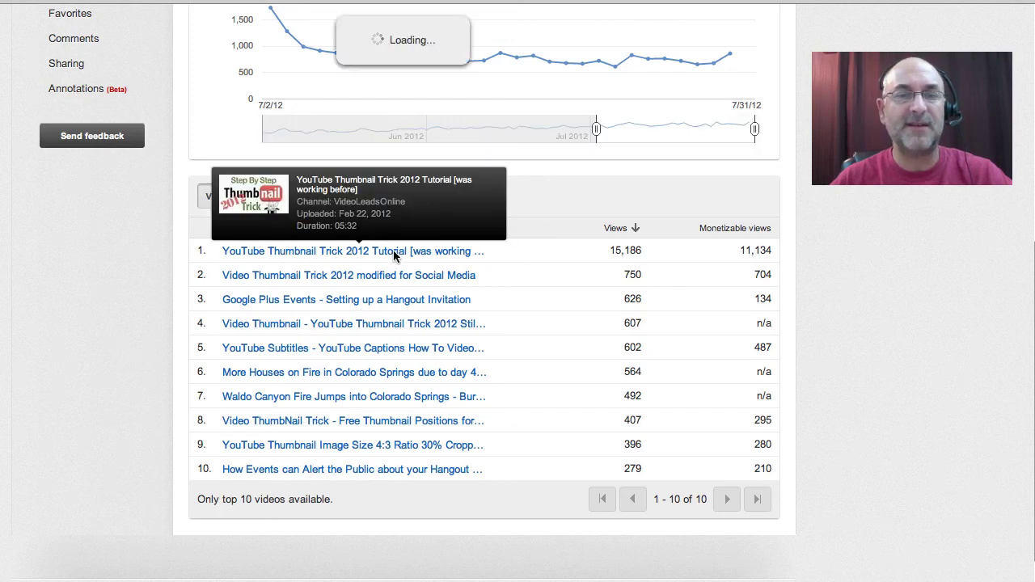
scroll(833, 203, "up", 5)
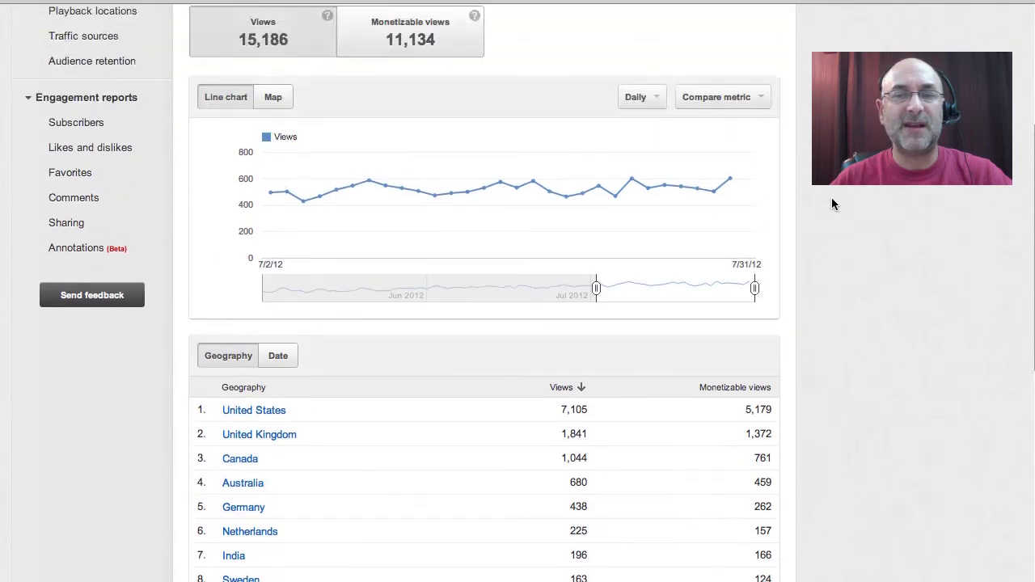
scroll(832, 203, "up", 2)
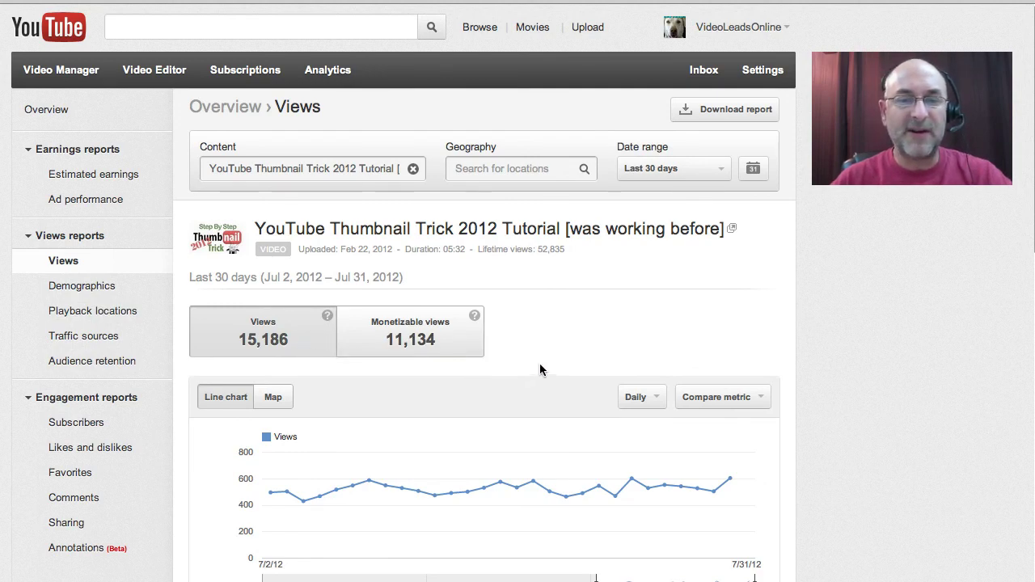
scroll(539, 370, "down", 3)
mouse_move(522, 369)
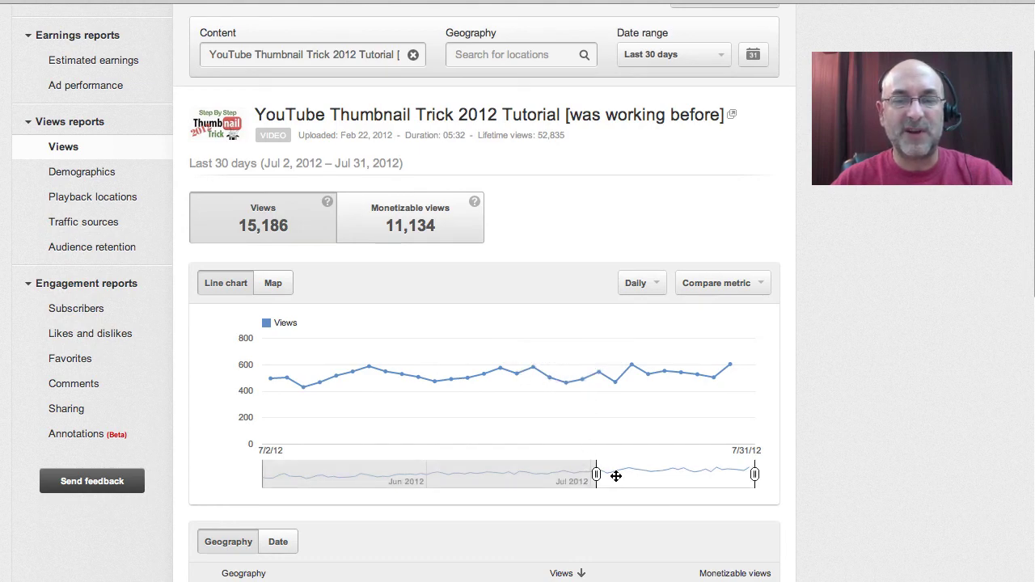
scroll(835, 384, "down", 2)
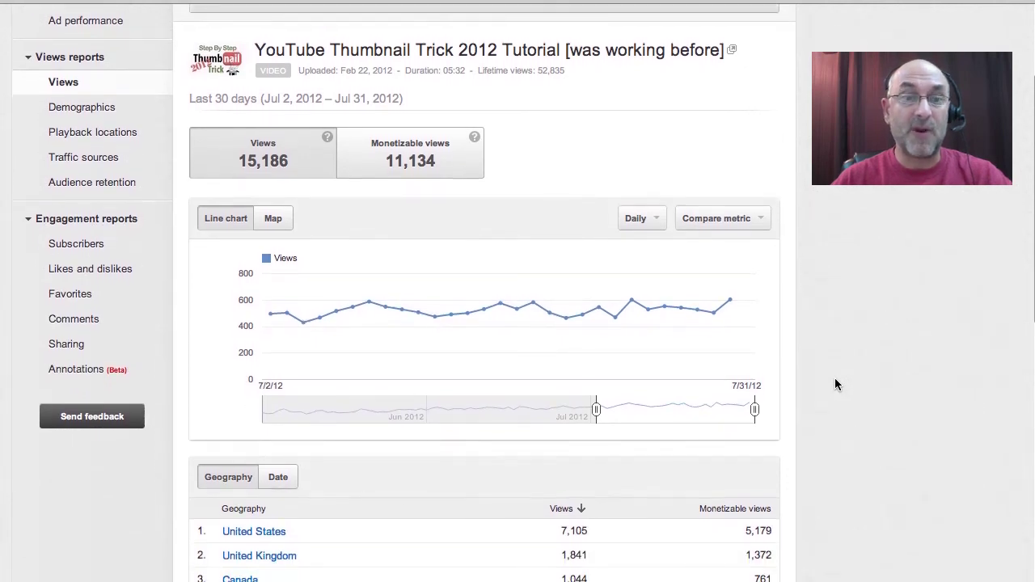
scroll(836, 384, "down", 1)
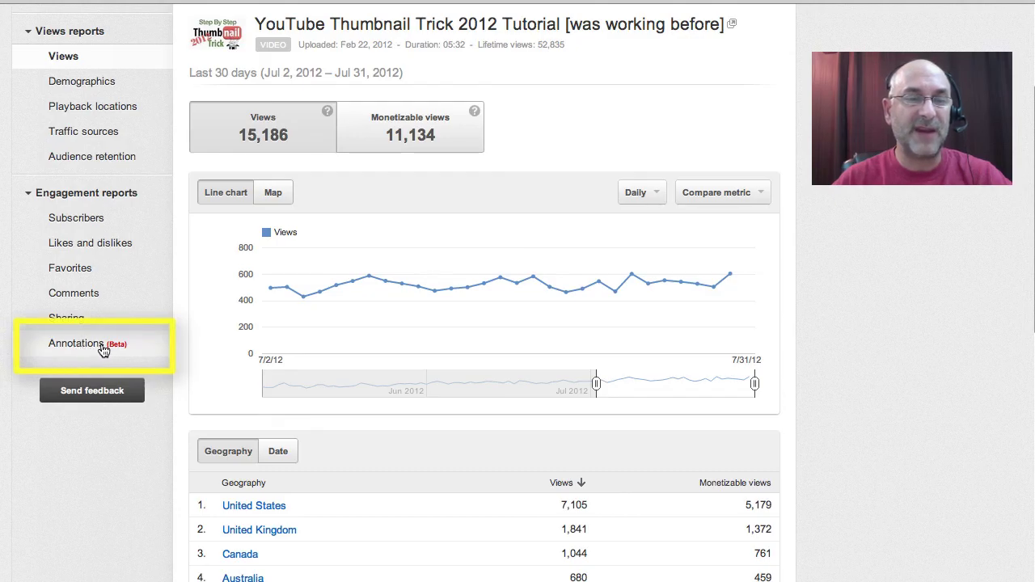
Open the video's Annotations (Beta) report, showing 3.36% click-through and 3.31% close rate.
left_click(76, 346)
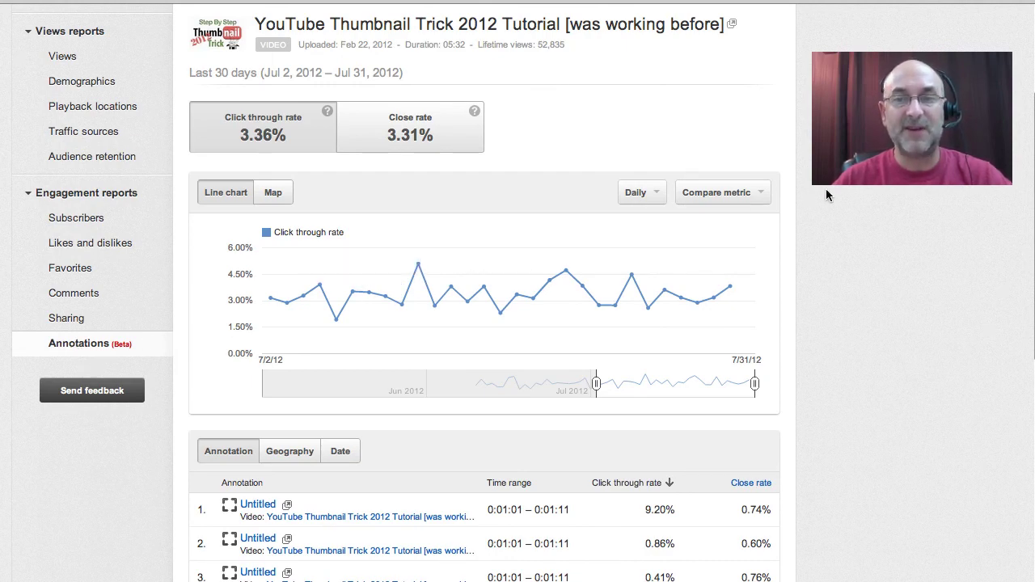
scroll(840, 192, "up", 1)
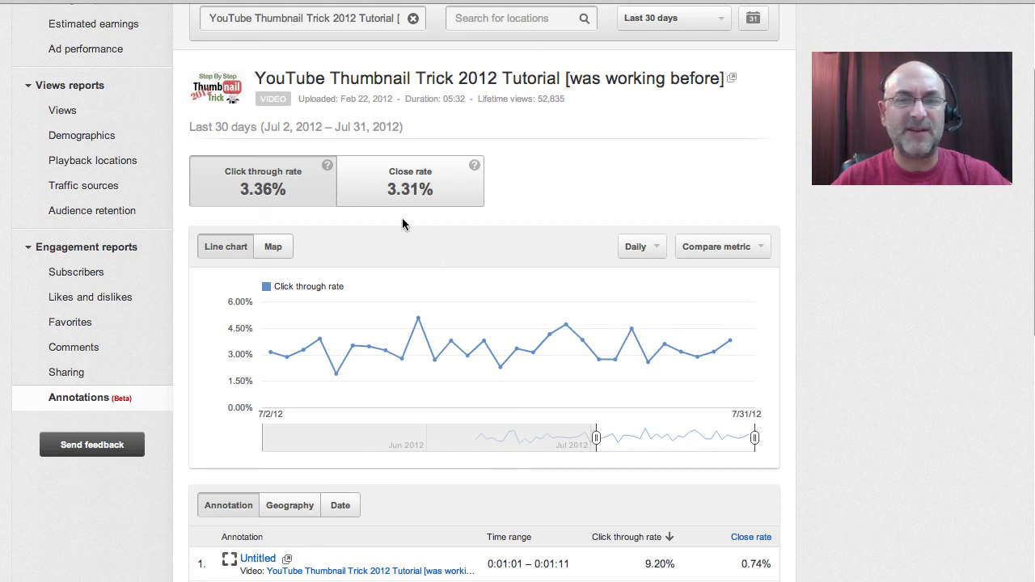
Try charting close rate with a click-through rate comparison line, then revert to click-through rate.
left_click(390, 189)
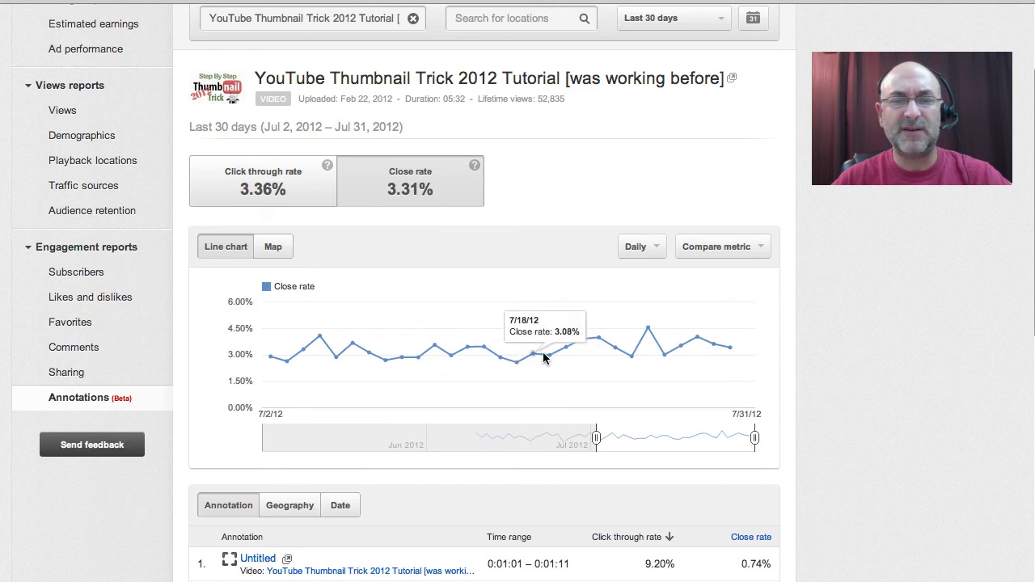
left_click(699, 249)
left_click(735, 292)
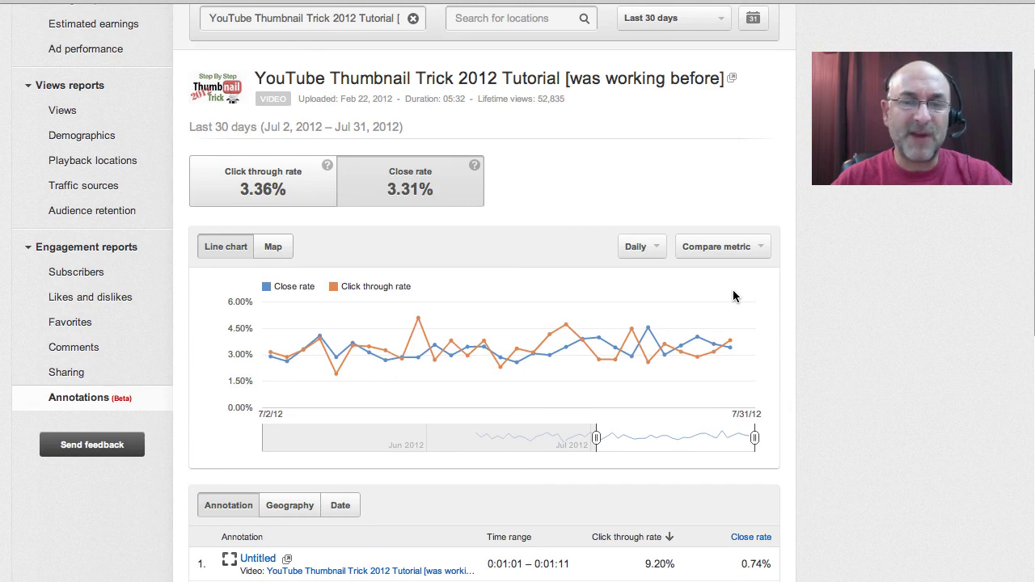
left_click(762, 250)
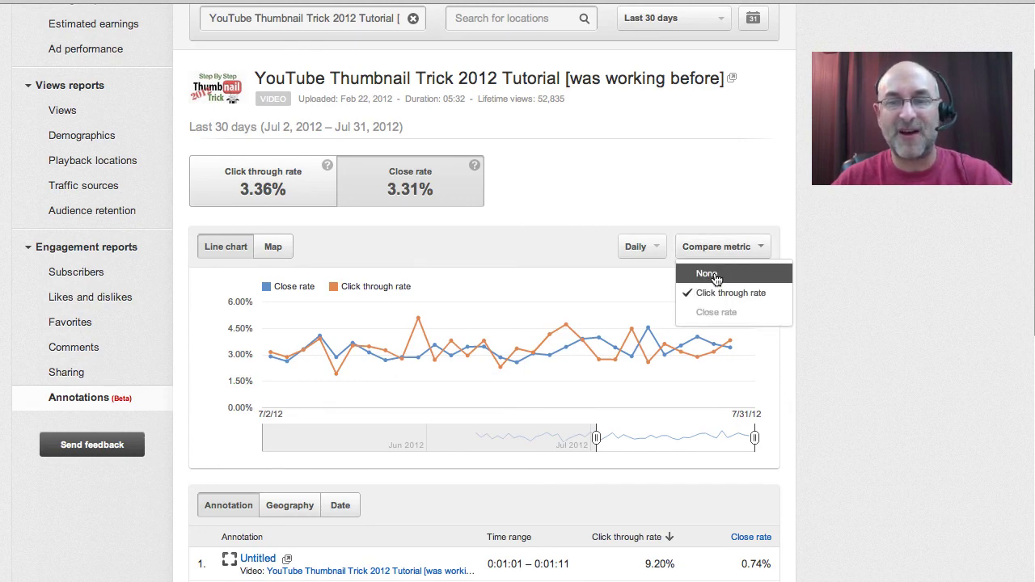
left_click(713, 275)
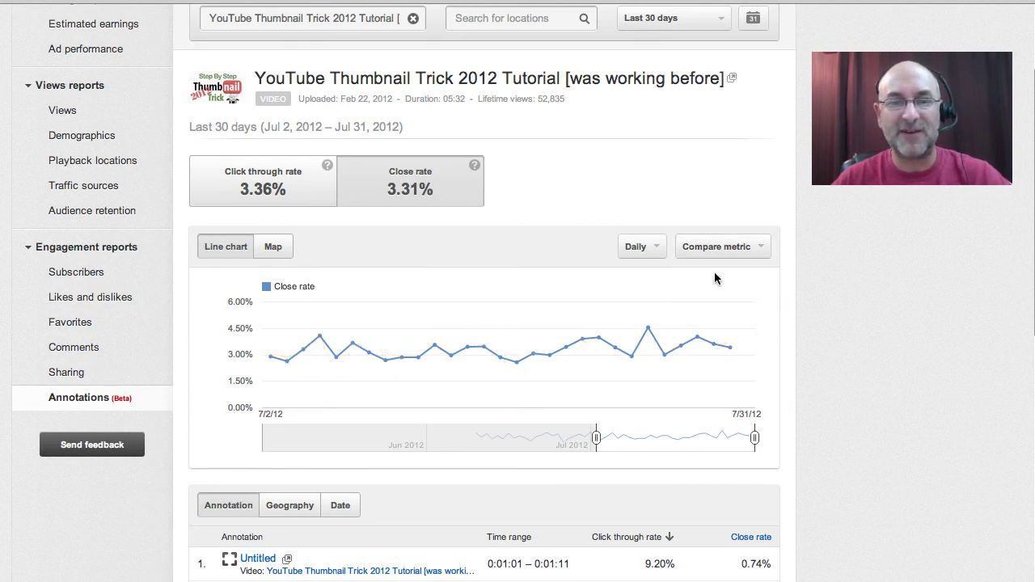
left_click(279, 186)
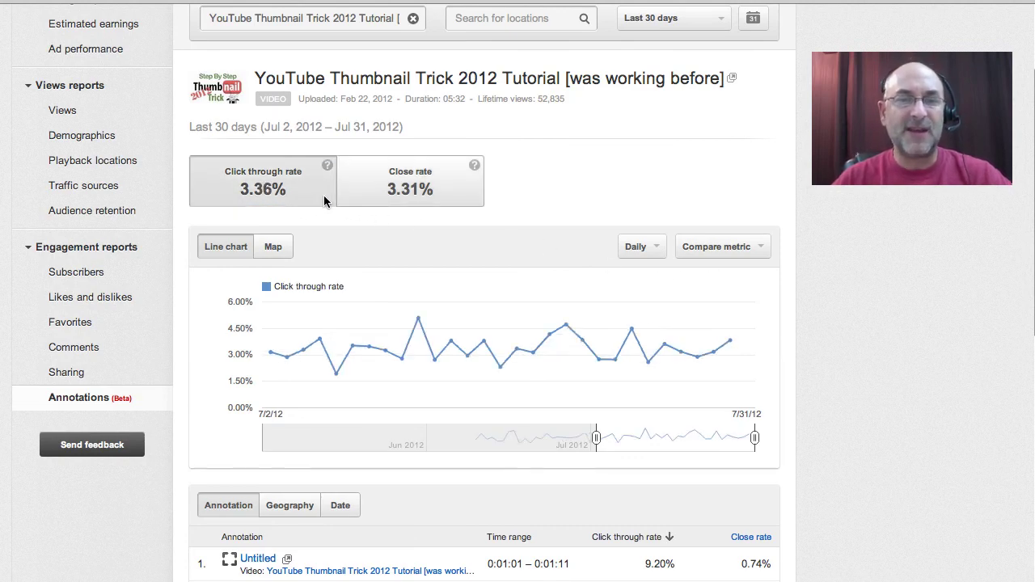
Read the click-through and close rate help notes and chart the daily close rate.
left_click(328, 166)
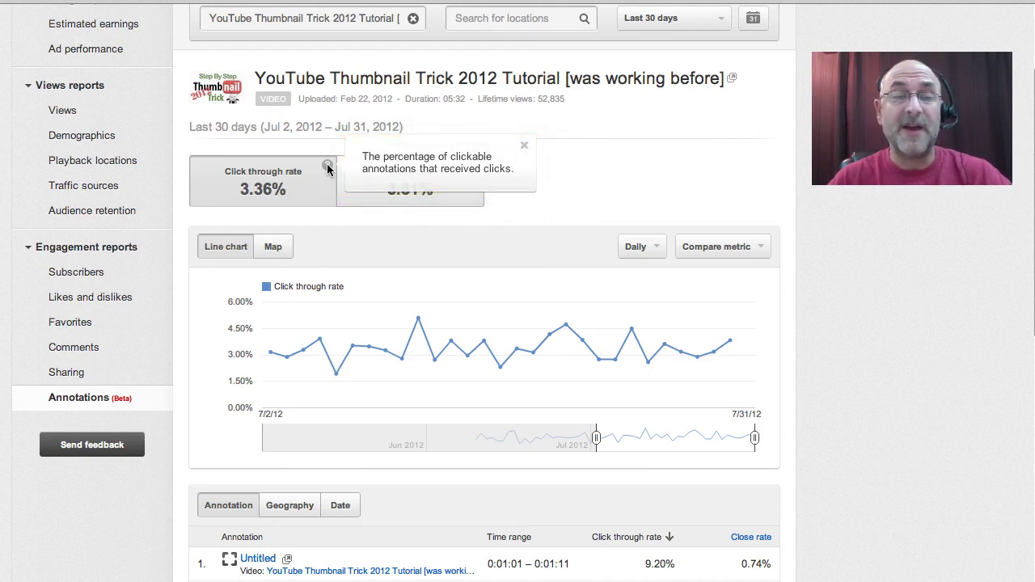
left_click(297, 195)
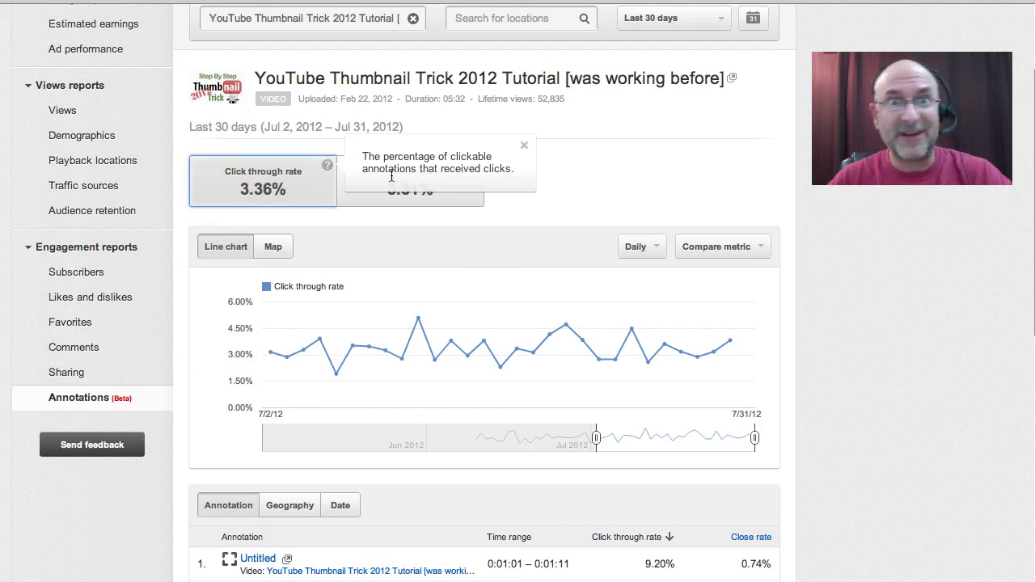
left_click(523, 148)
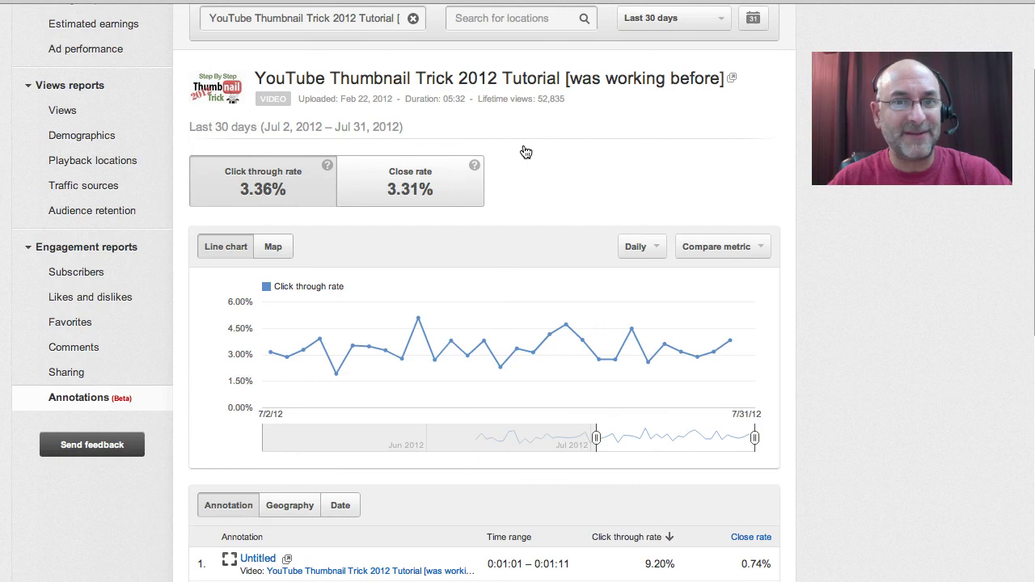
left_click(409, 193)
left_click(474, 166)
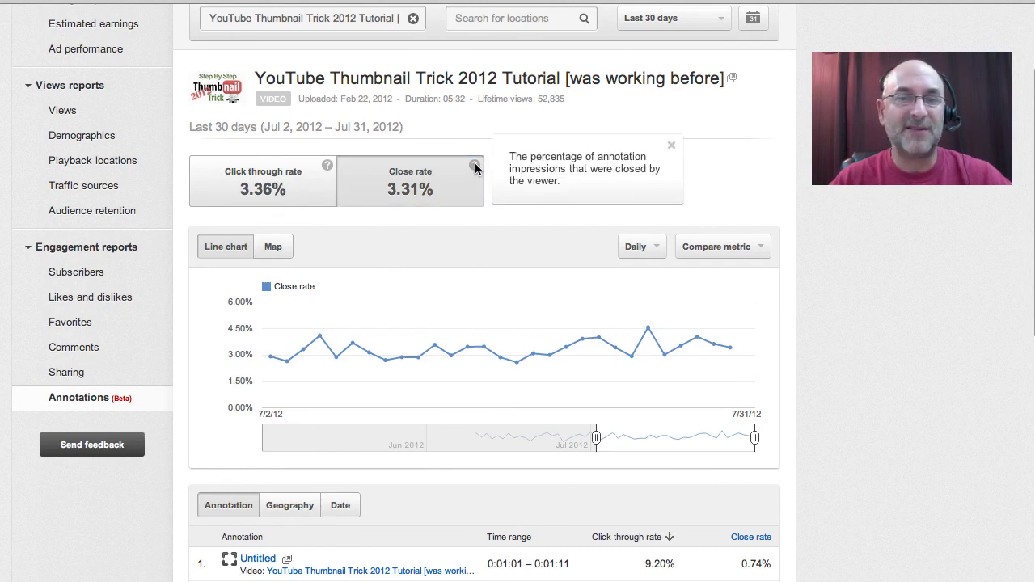
left_click(412, 191)
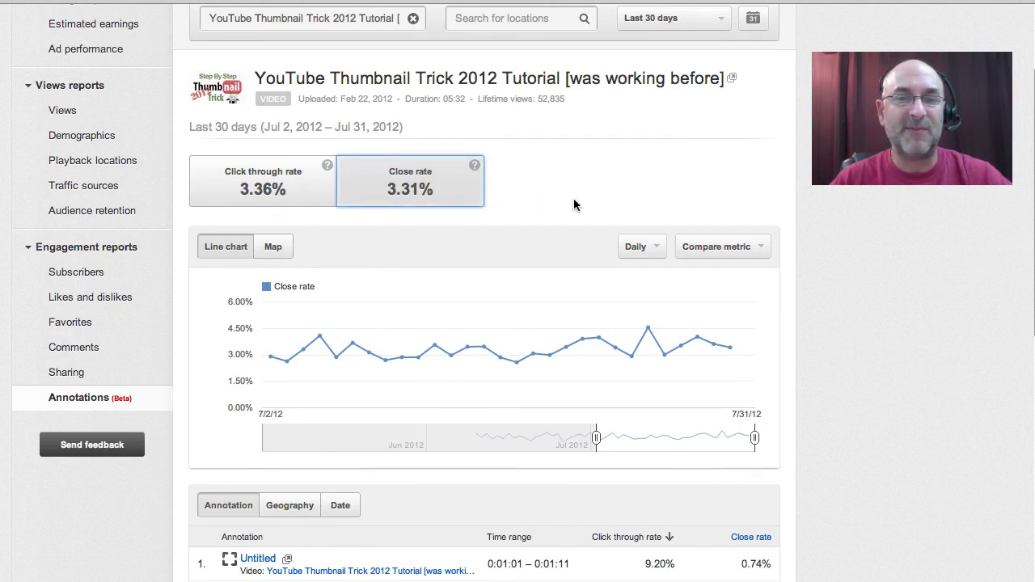
Scroll down to the per-annotation table, topped by an Untitled annotation at 9.20% click-through.
scroll(573, 200, "down", 3)
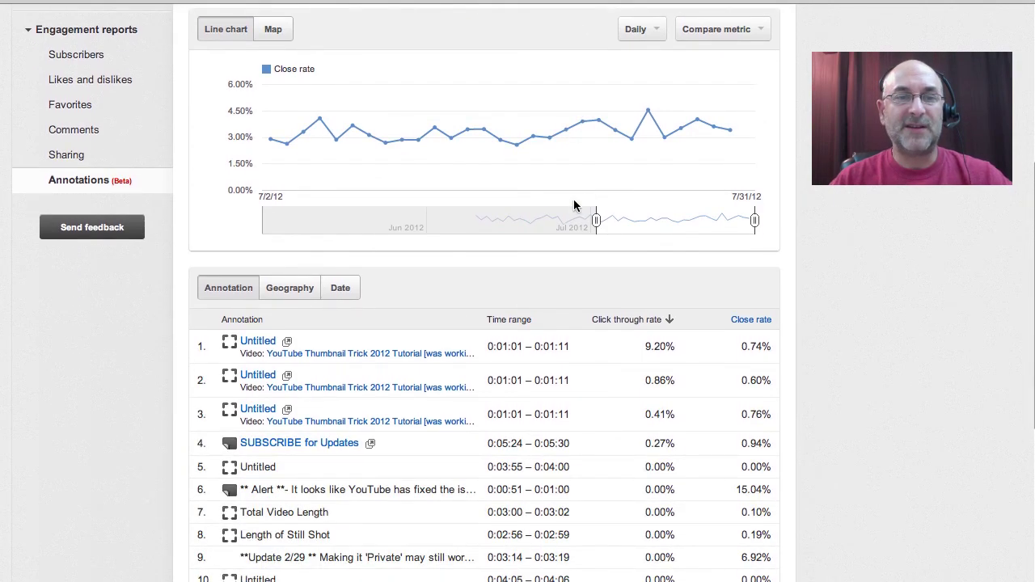
scroll(574, 206, "down", 2)
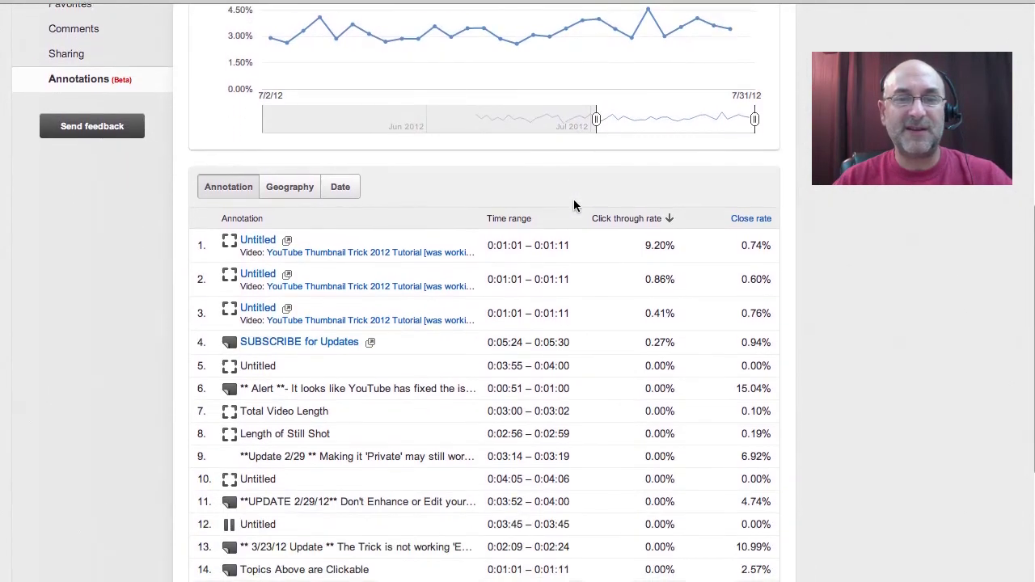
scroll(573, 205, "down", 1)
scroll(574, 205, "down", 1)
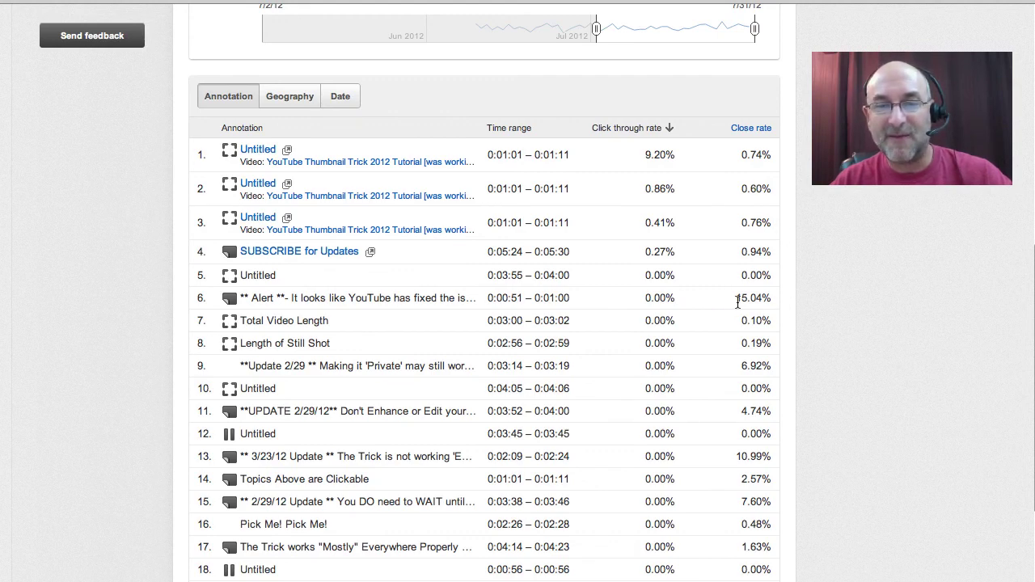
Highlight annotation 6's 15.04% close rate, then break the table down by Geography.
left_click_drag(734, 298, 772, 297)
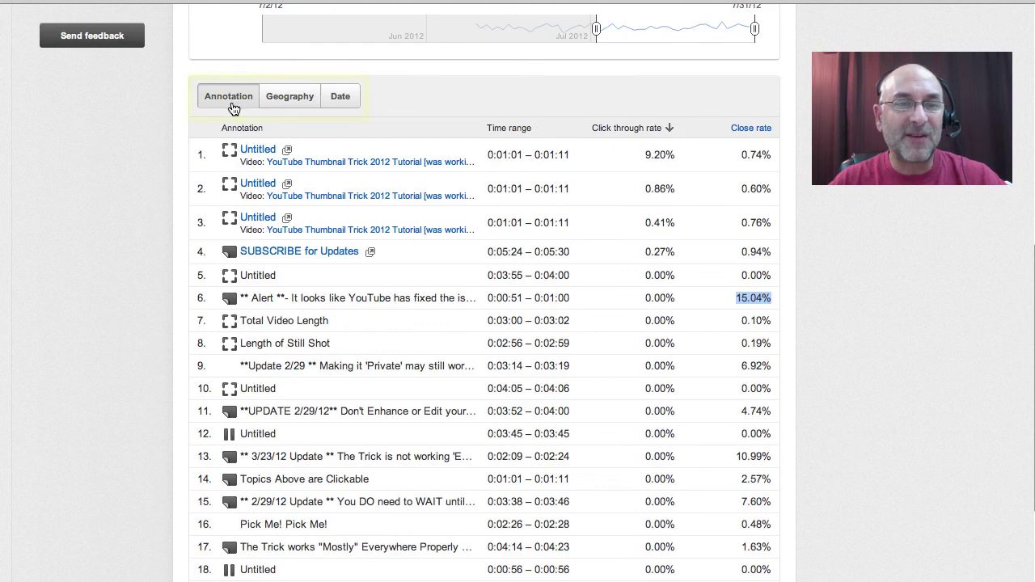
left_click(289, 101)
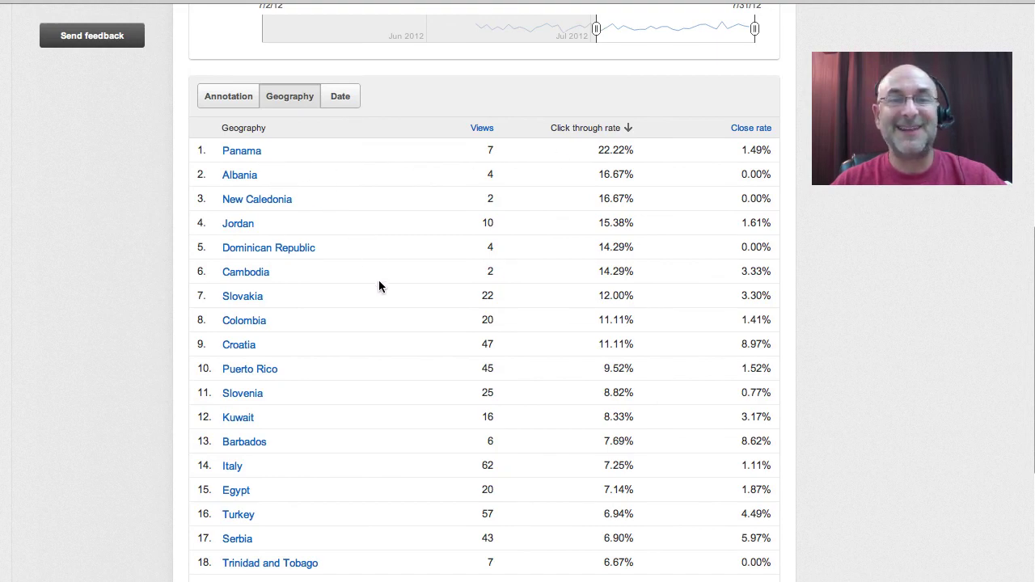
scroll(378, 281, "down", 3)
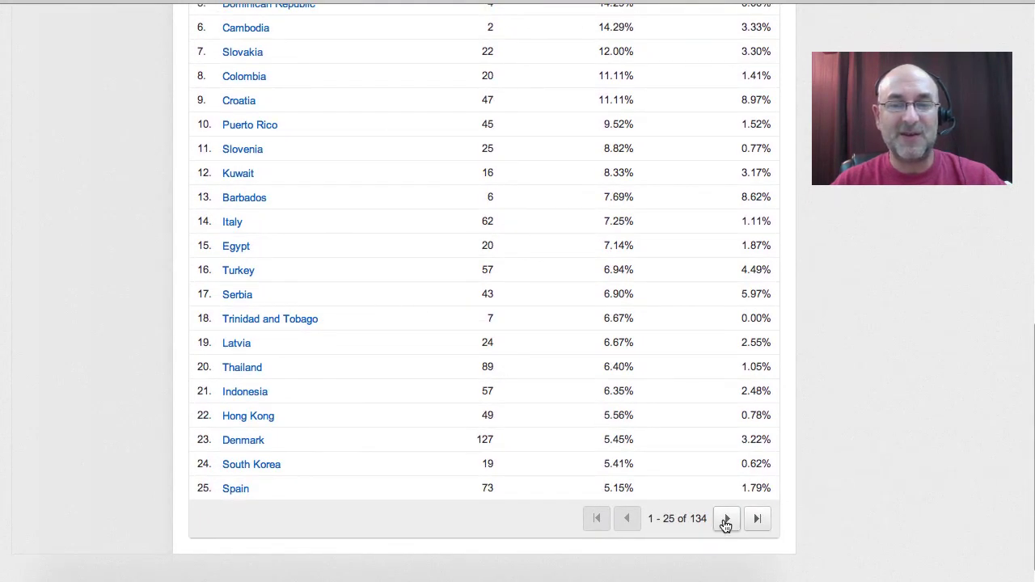
left_click(725, 521)
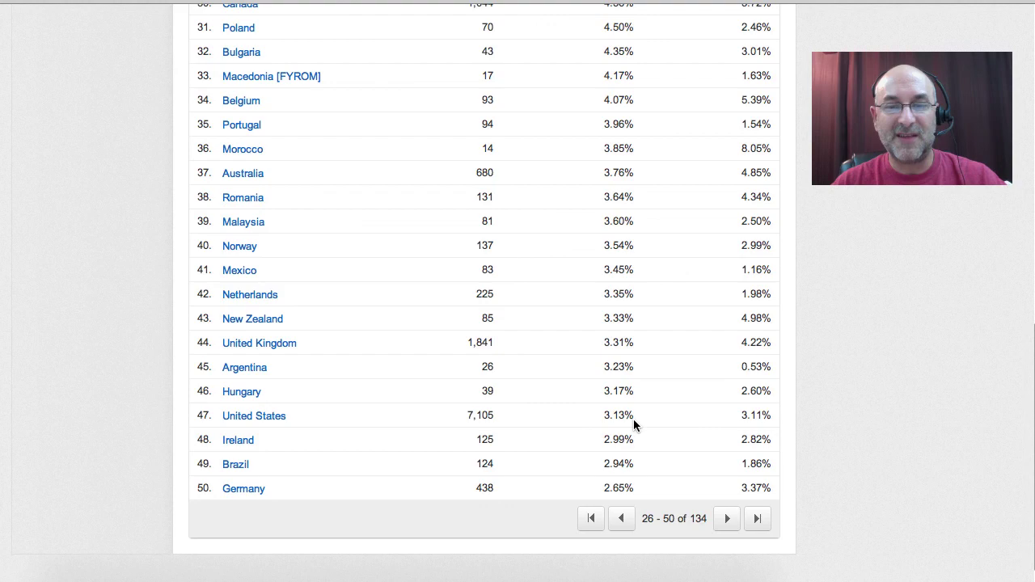
left_click(593, 524)
scroll(569, 315, "up", 5)
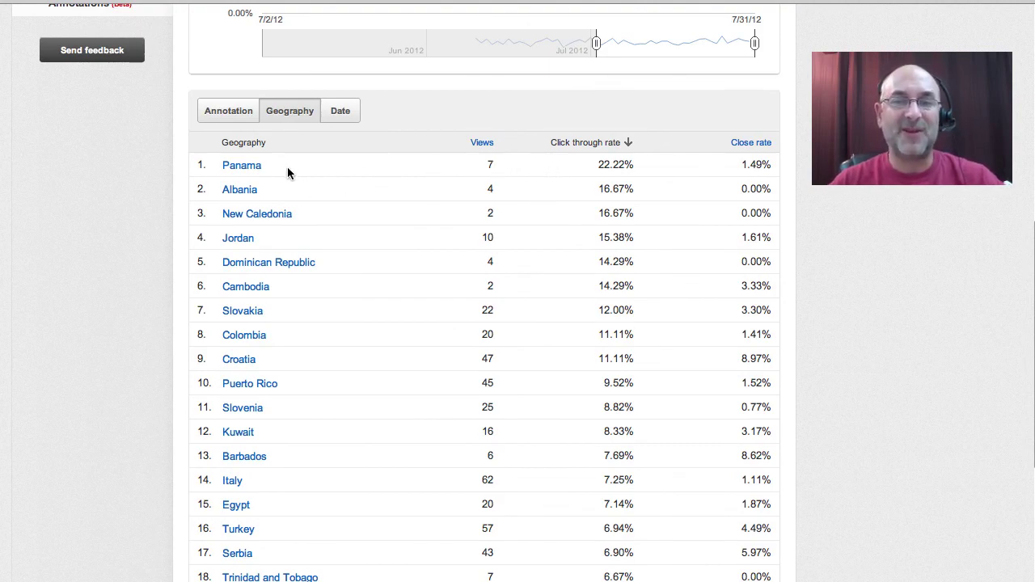
scroll(287, 172, "up", 3)
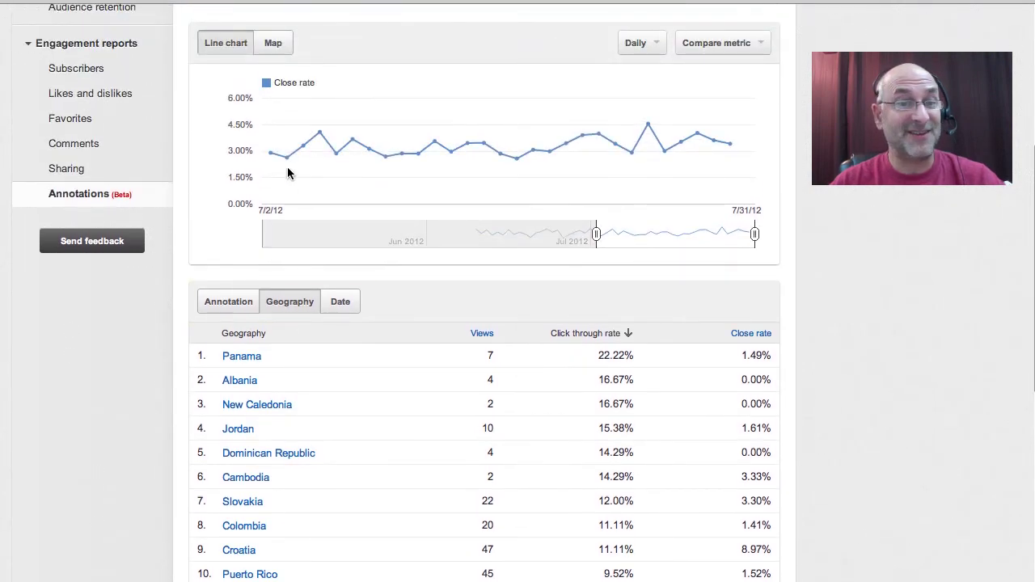
Break the annotation table down by date and scan the daily rows, led by Jul 30, 2012.
left_click(340, 303)
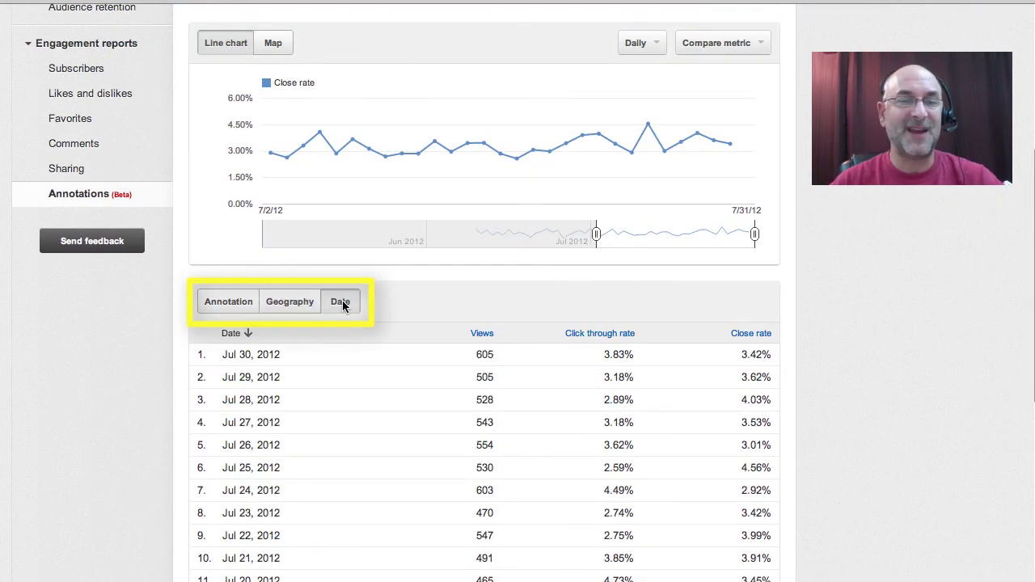
scroll(361, 397, "down", 4)
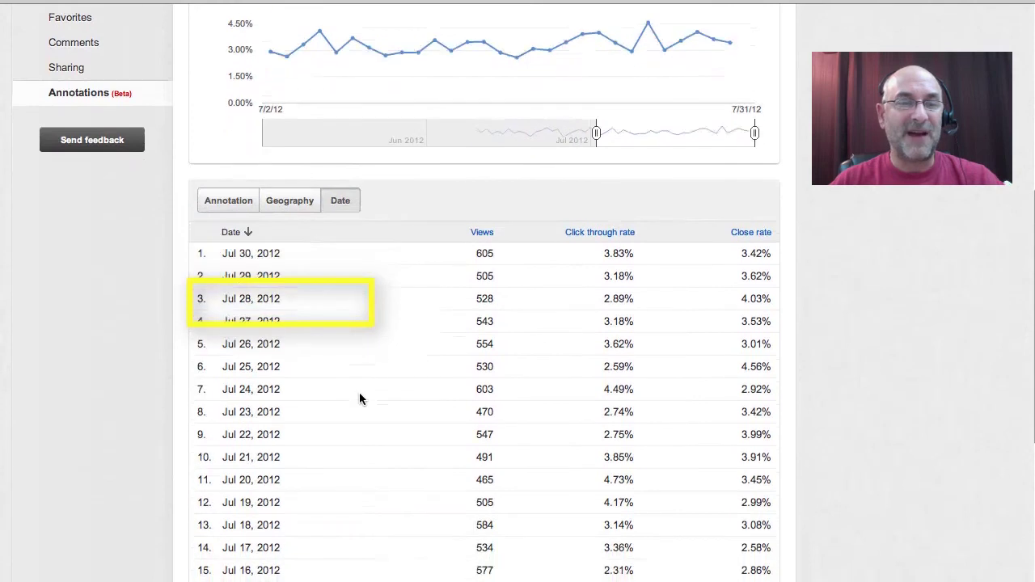
scroll(361, 396, "down", 1)
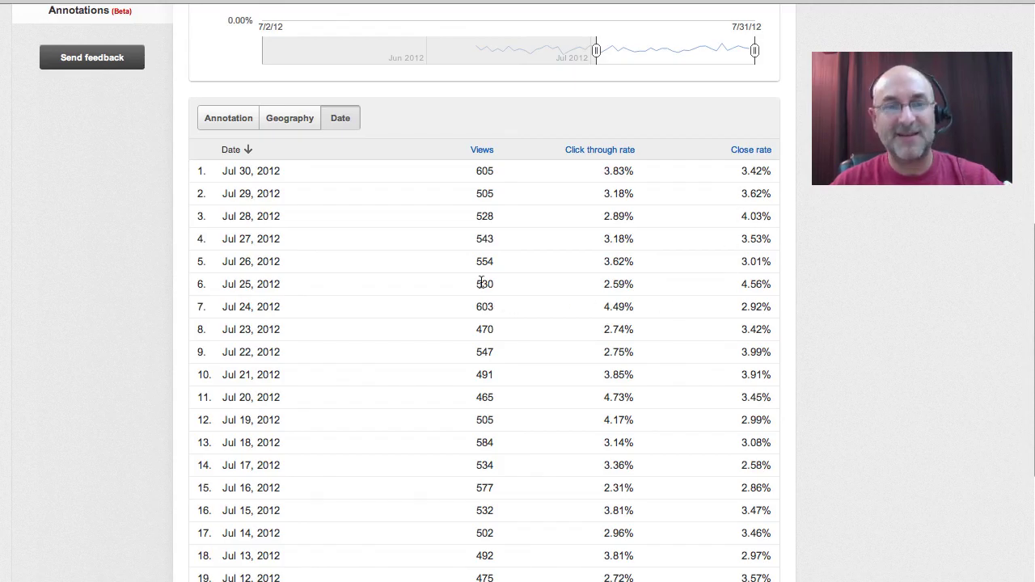
scroll(481, 283, "up", 5)
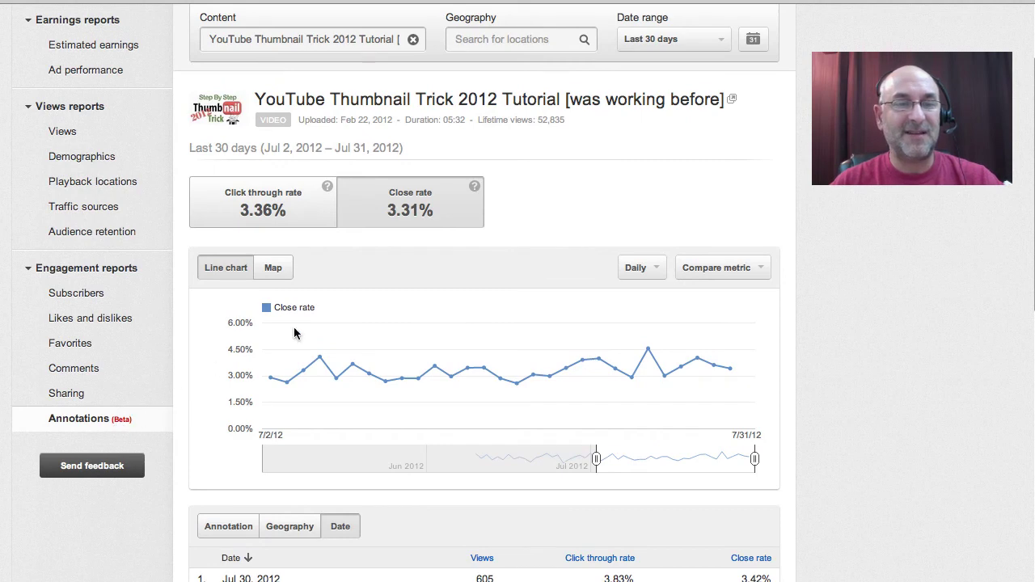
scroll(293, 331, "up", 2)
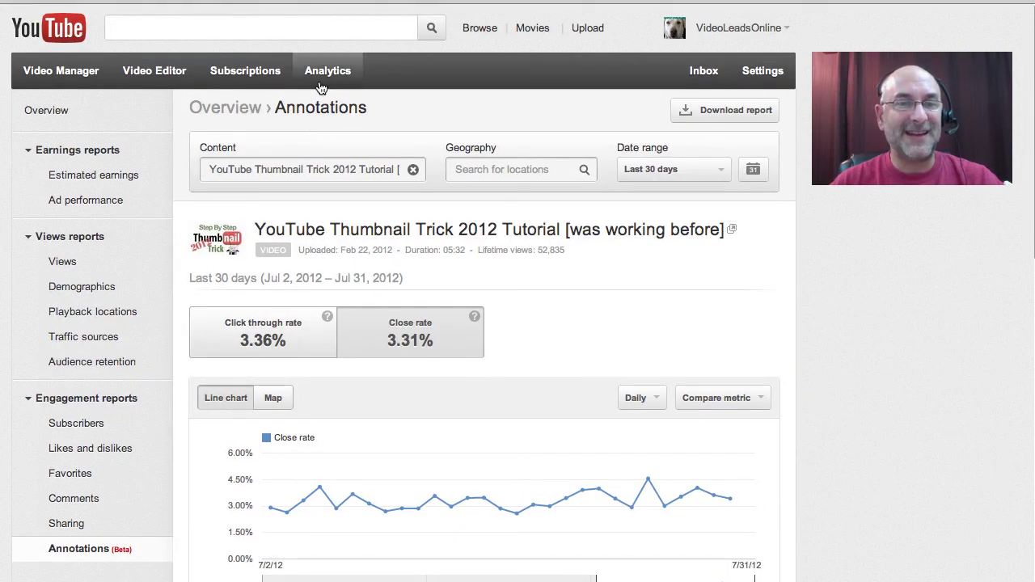